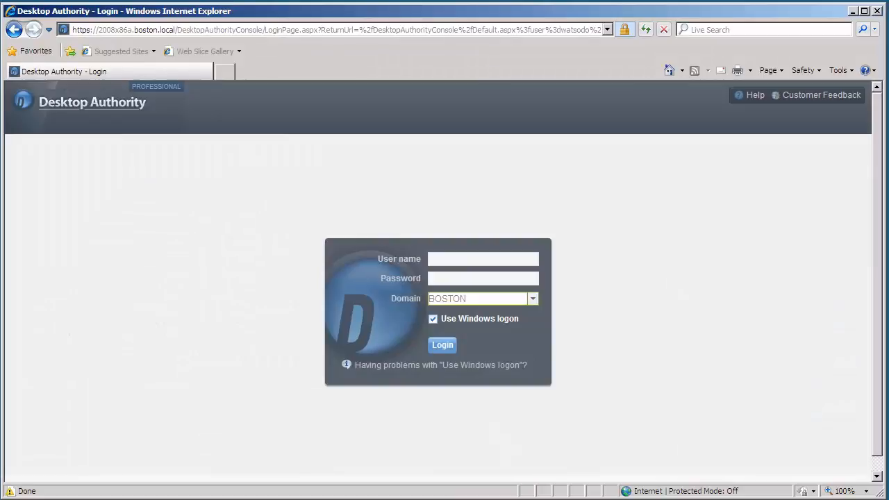
Log in with the Windows logon and open the Printers object of the user profile Test-Video-Profile.
click(434, 345)
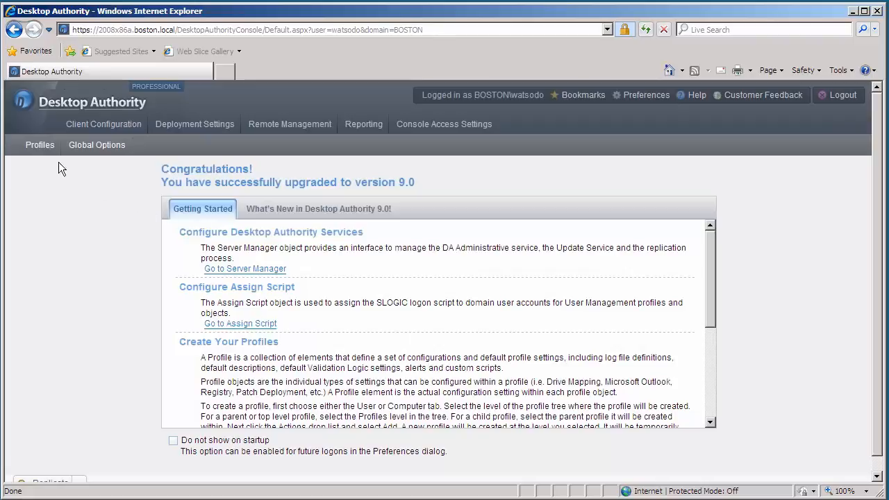
click(39, 150)
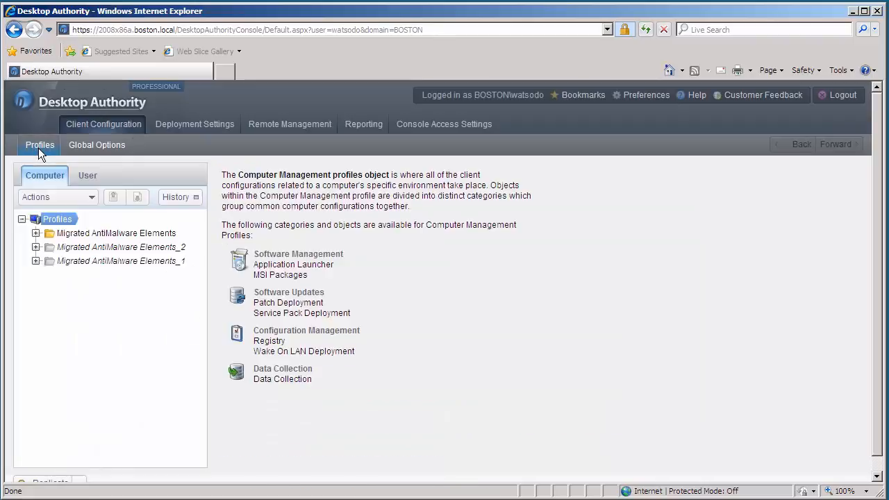
click(83, 175)
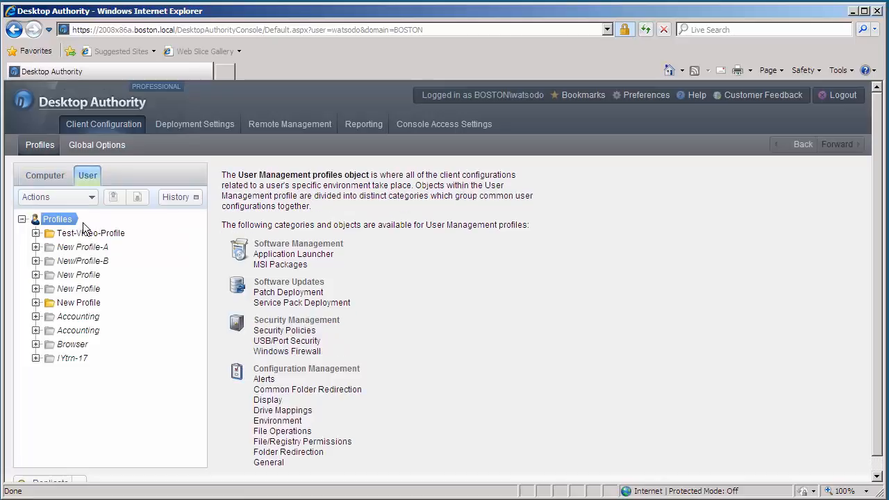
click(83, 233)
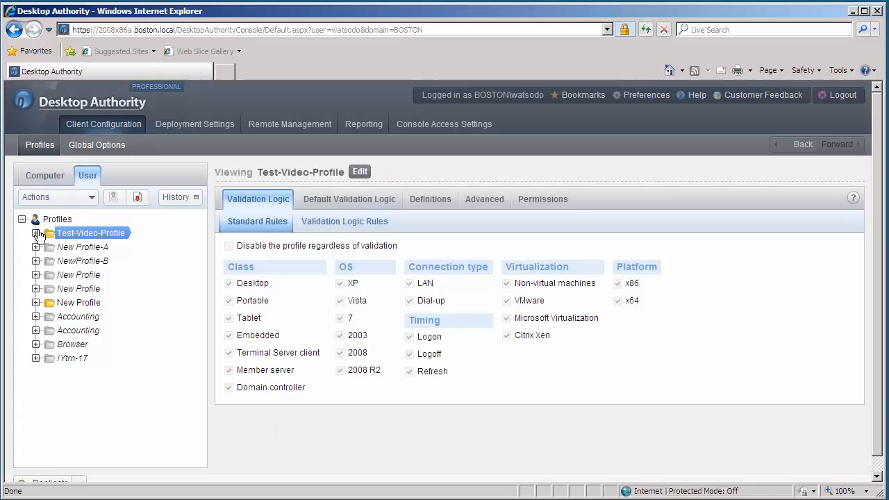
click(36, 234)
drag(199, 255, 195, 363)
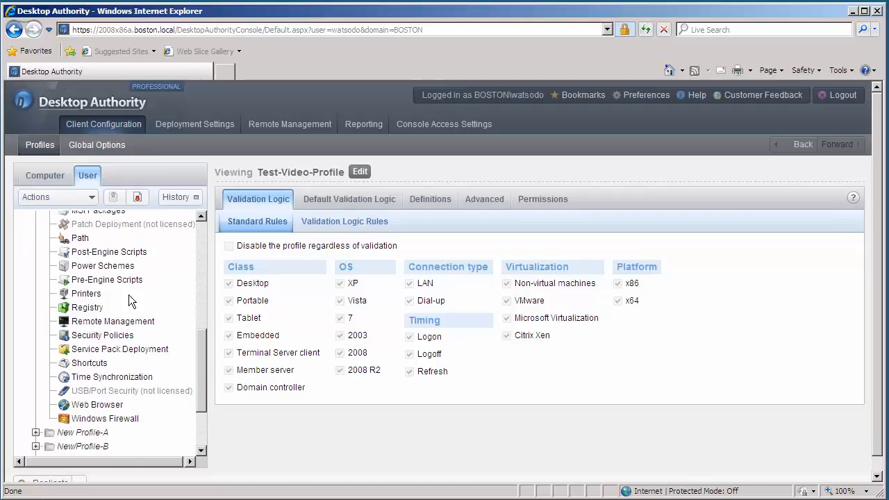
click(97, 294)
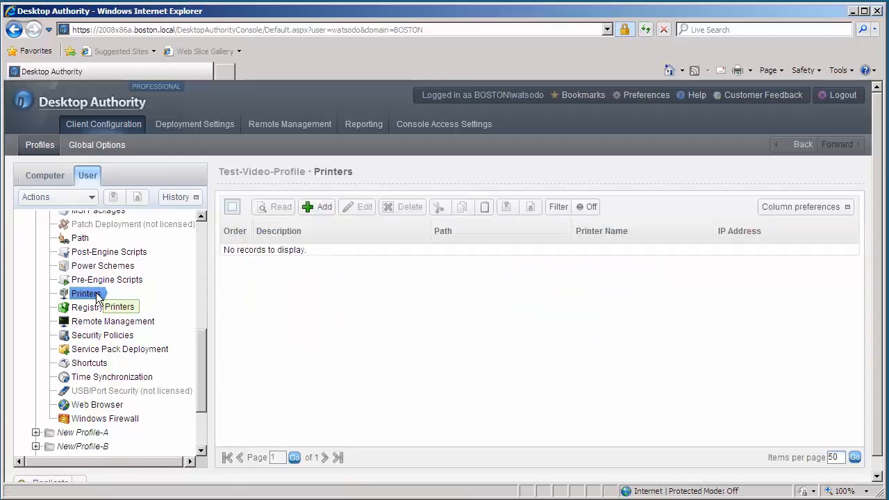
Add a Network Printer element using the shared printer \\2008X86A\HP business inkjet 1000 Network, with auto add/remove set to Add.
click(312, 208)
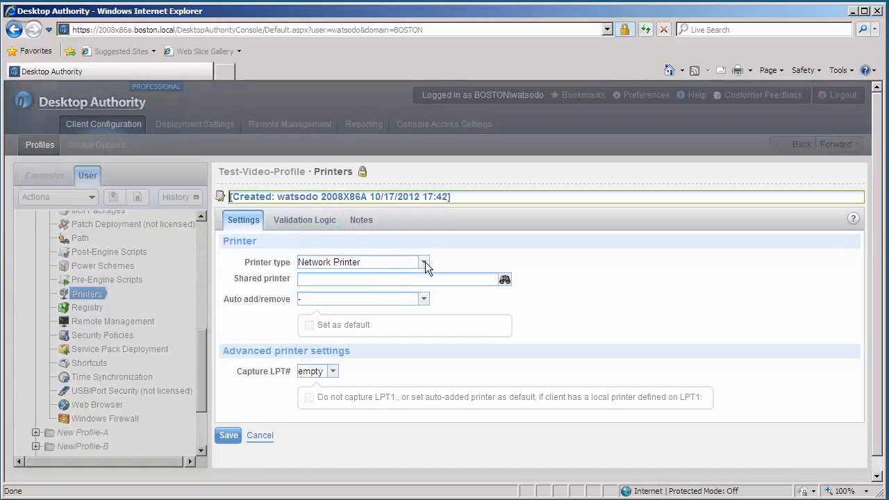
click(505, 280)
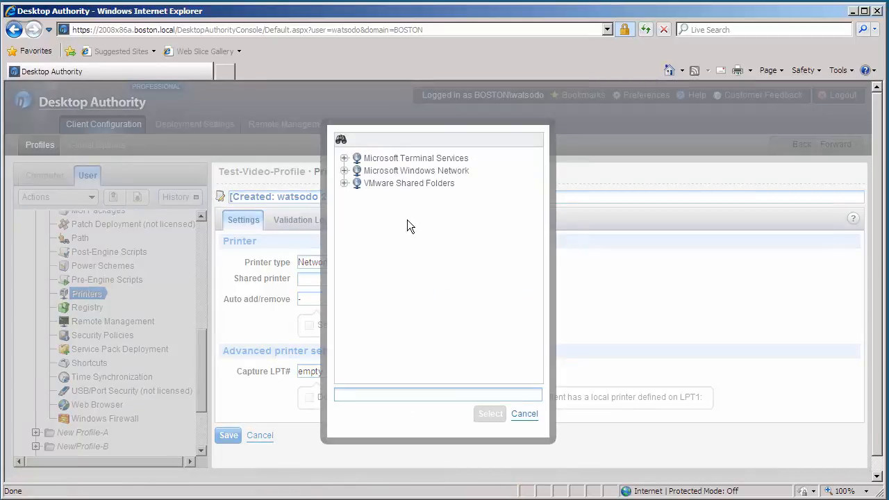
click(344, 171)
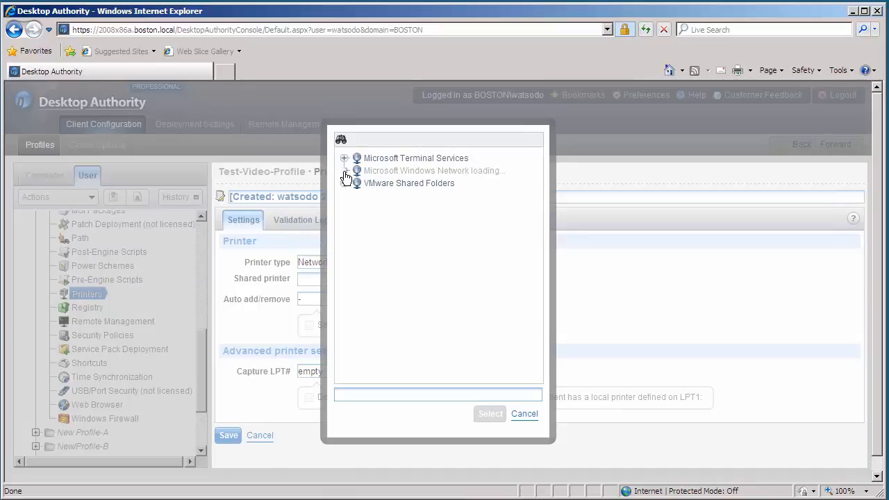
click(358, 183)
click(372, 197)
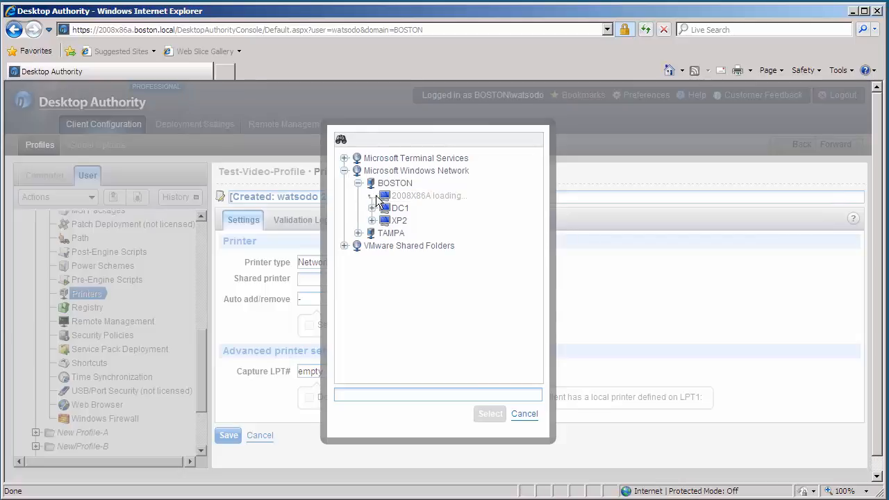
click(437, 210)
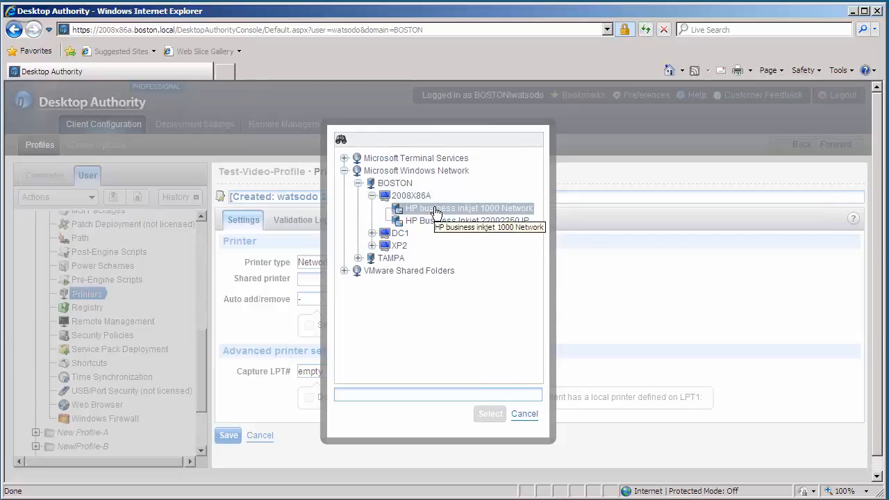
click(486, 416)
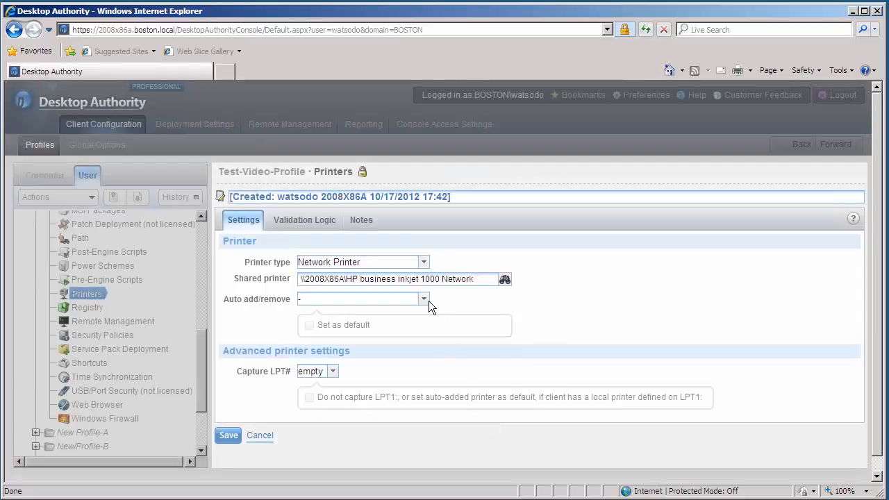
click(426, 298)
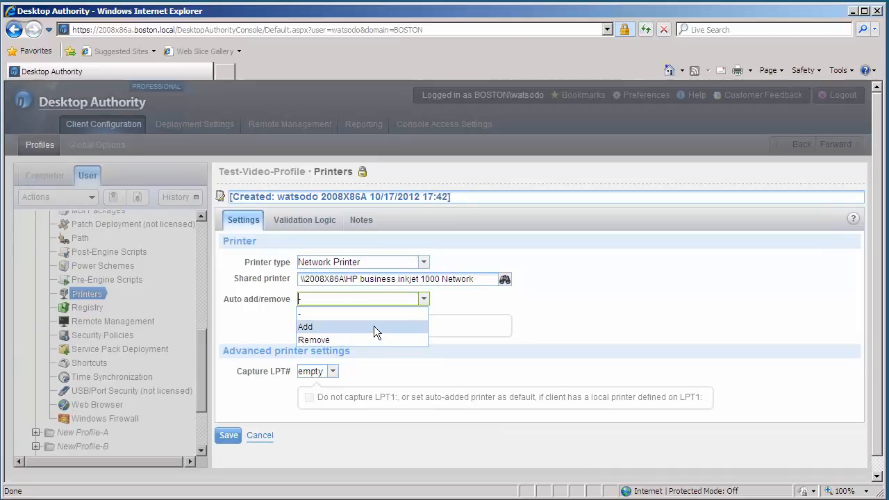
click(374, 326)
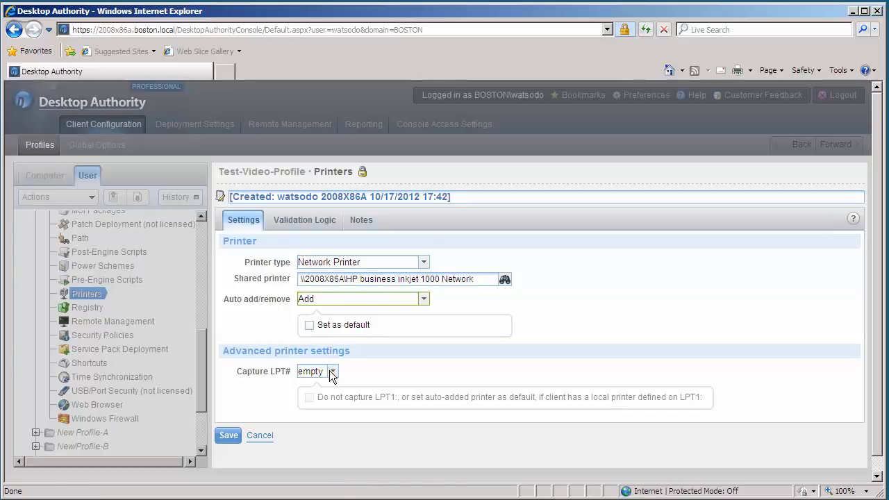
Exclude Logoff and Refresh from the network printer's validation timing, and view its validation logic rules.
click(300, 222)
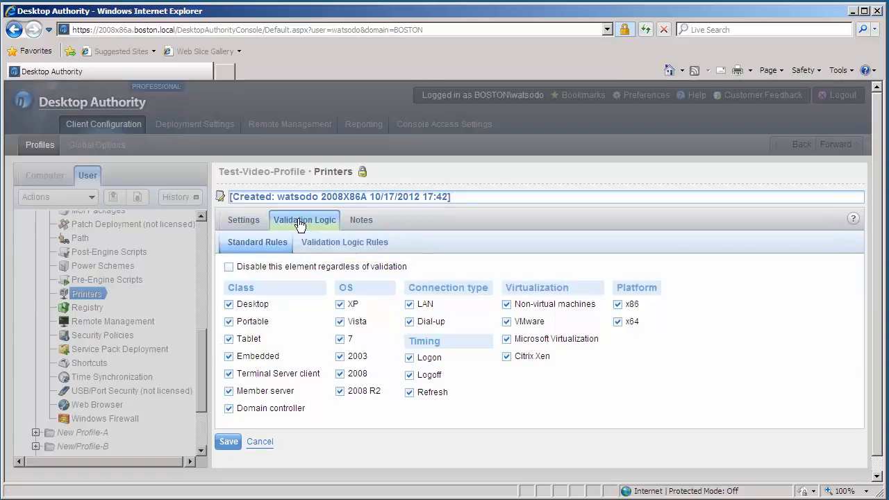
click(410, 375)
click(410, 393)
click(354, 247)
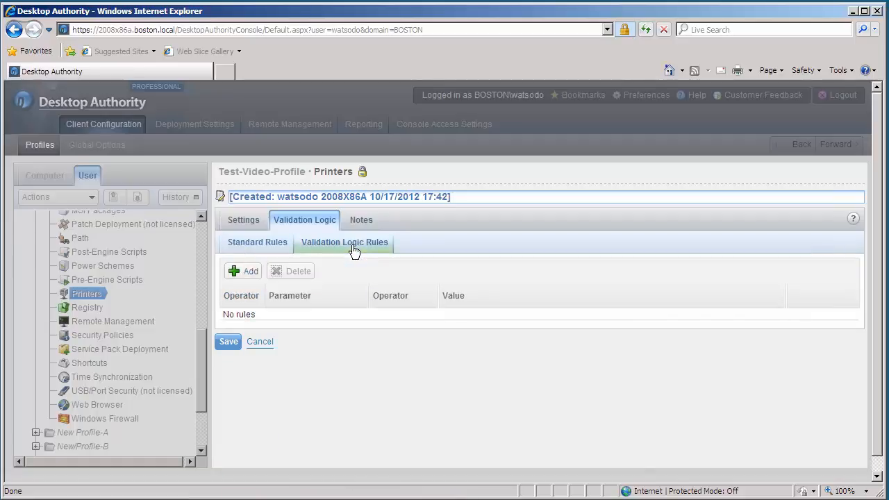
Enter the note "Network printer" for the element and save it.
click(362, 228)
click(335, 273)
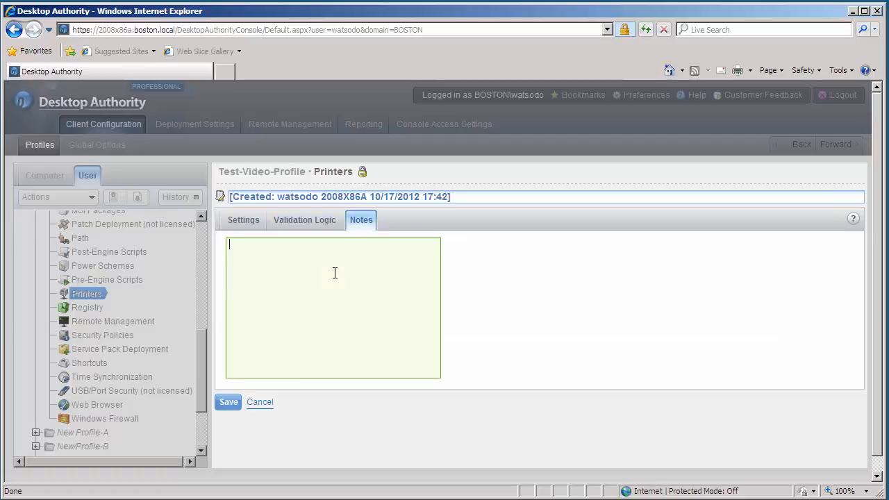
text(Network printer)
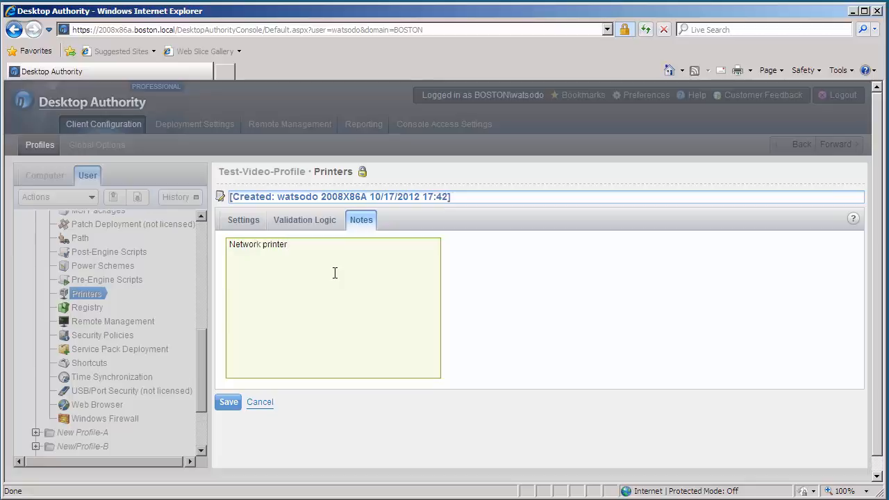
click(230, 405)
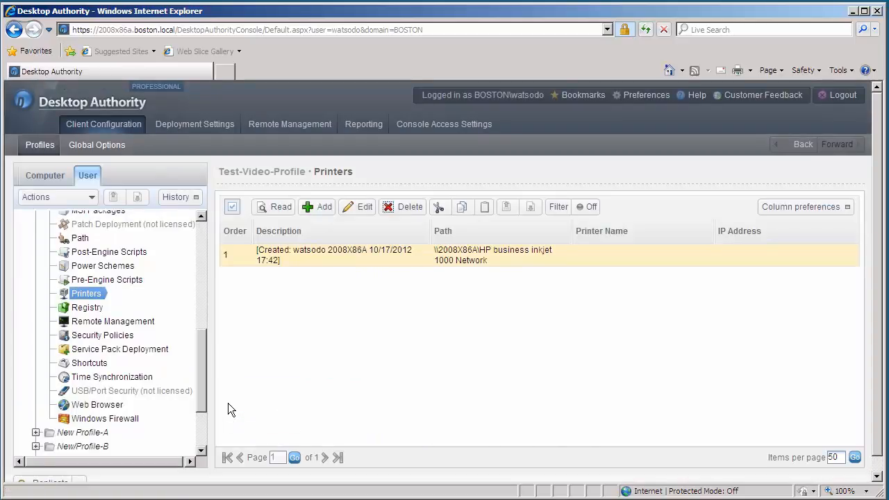
Add a second printer element to the profile with the printer type IP Printer.
click(319, 208)
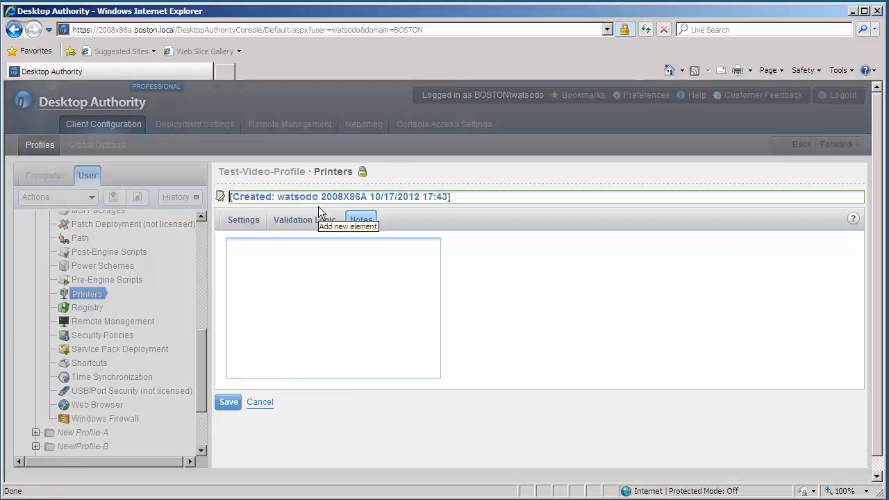
click(241, 221)
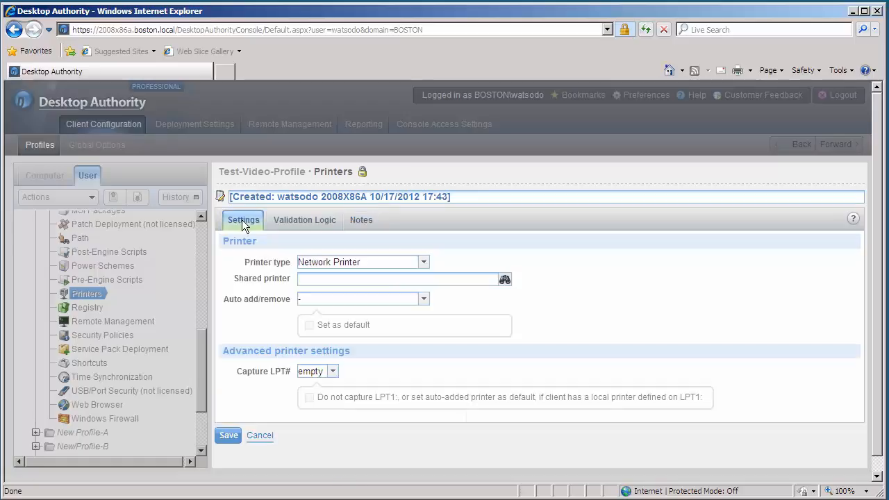
click(421, 263)
click(410, 289)
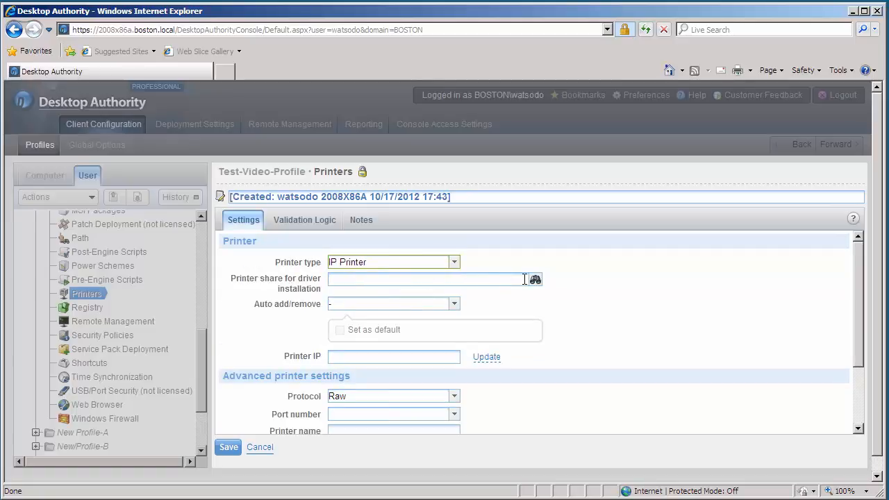
Choose \\2008X86A\HP Business Inkjet 22002250 IP from the BOSTON network as the printer share for driver installation.
click(535, 281)
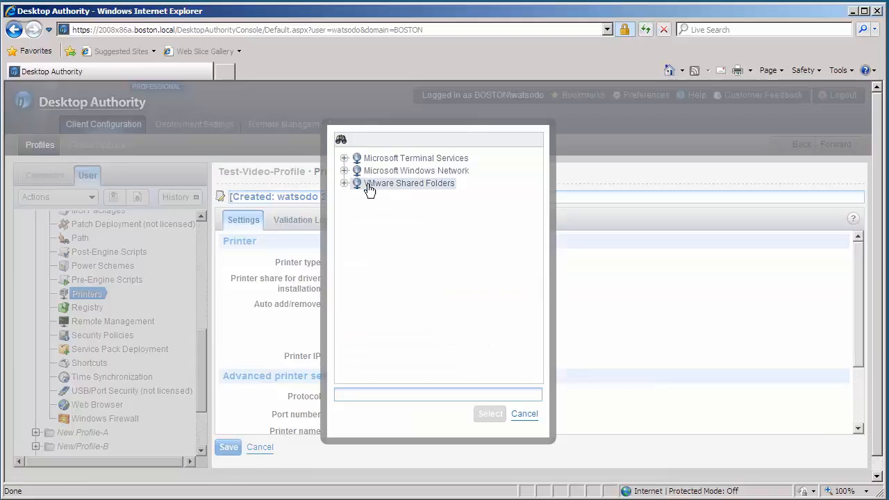
click(344, 171)
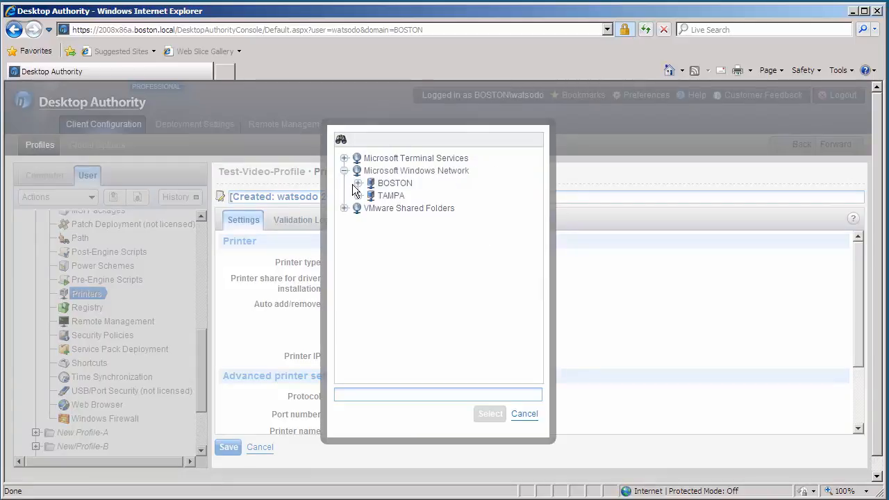
click(358, 184)
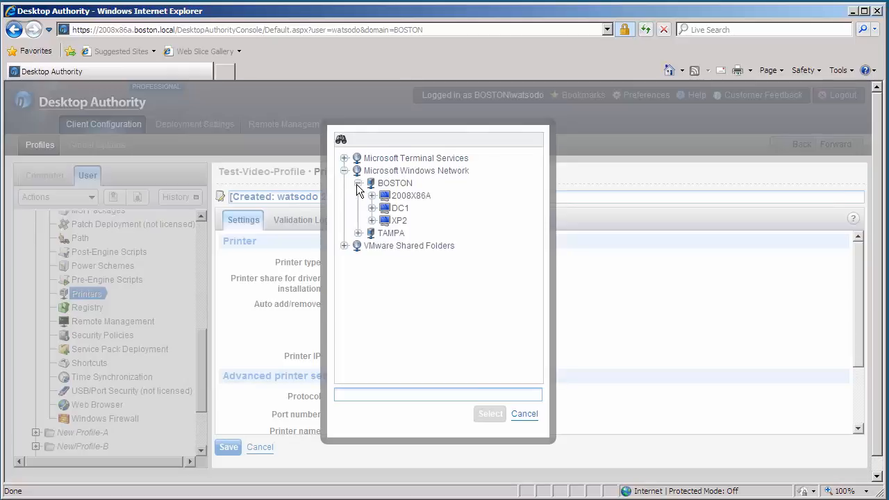
click(372, 195)
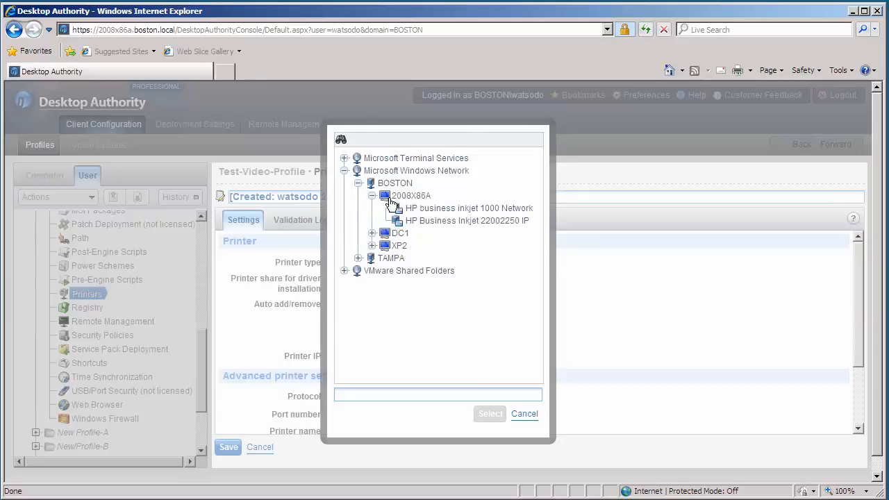
click(438, 223)
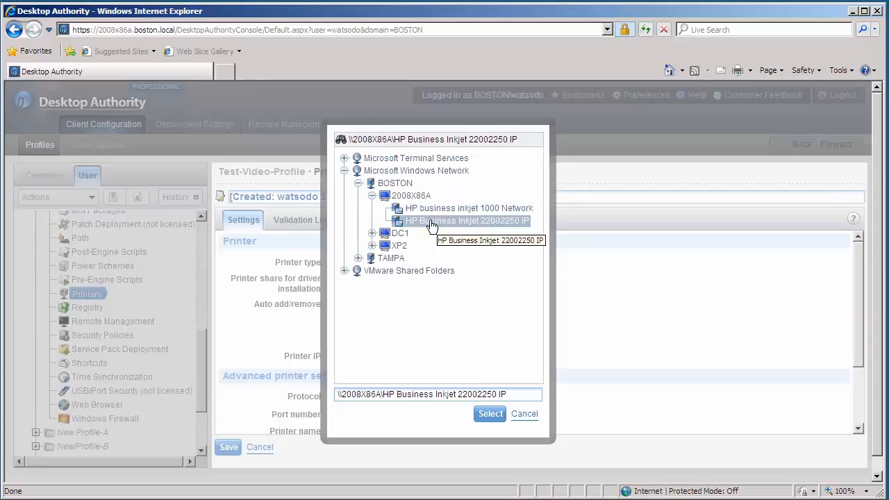
click(491, 414)
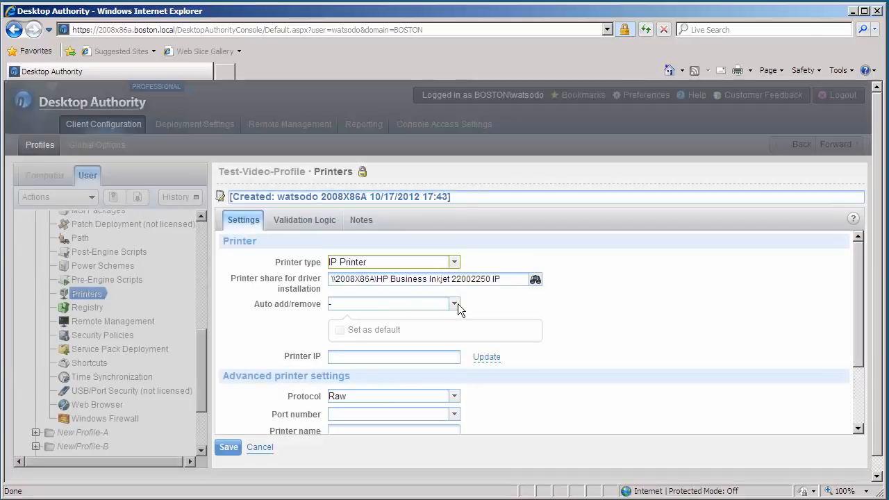
Set the IP printer's auto add/remove to Add and its printer IP to 192.168.88.5, and review the advanced settings.
click(455, 305)
click(423, 329)
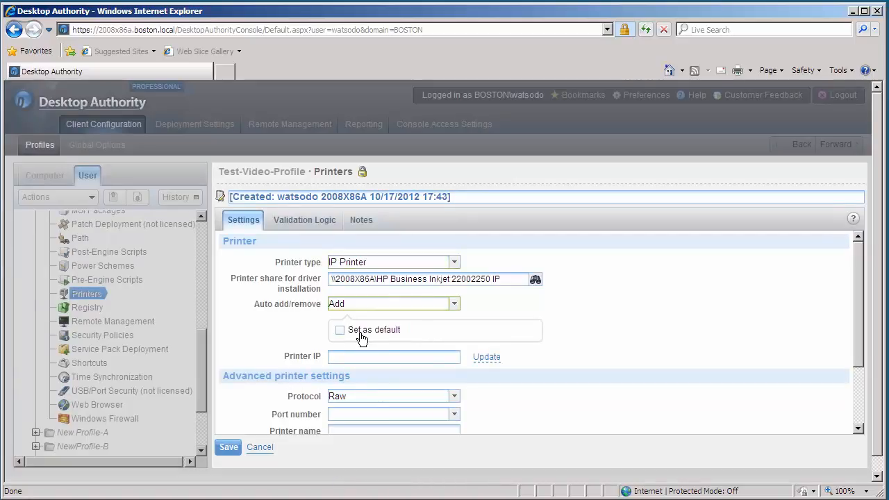
click(346, 356)
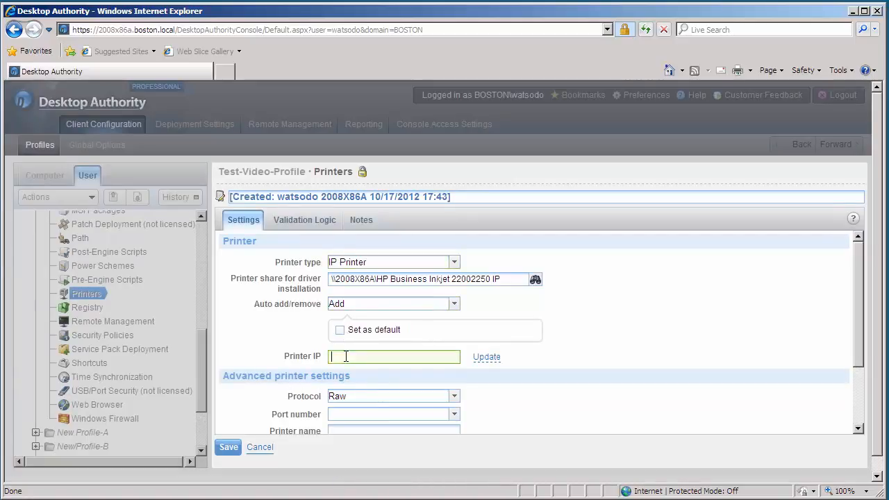
text(192.168.88.5)
drag(860, 354, 861, 423)
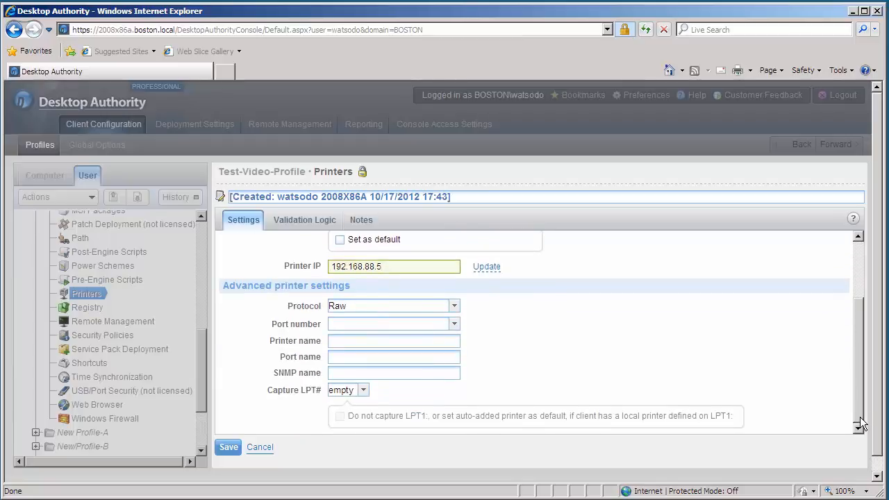
scroll(749, 307, up, 3)
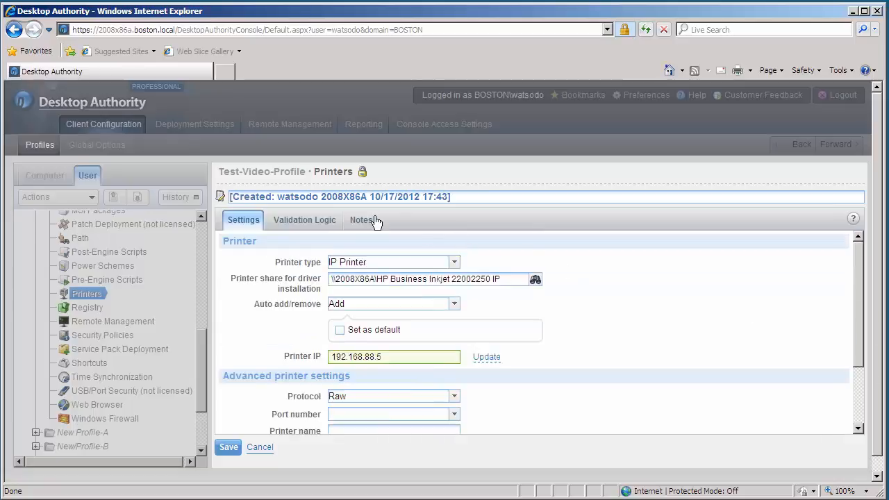
Exclude Logoff and Refresh from the timing in the IP printer element's standard validation rules.
click(321, 225)
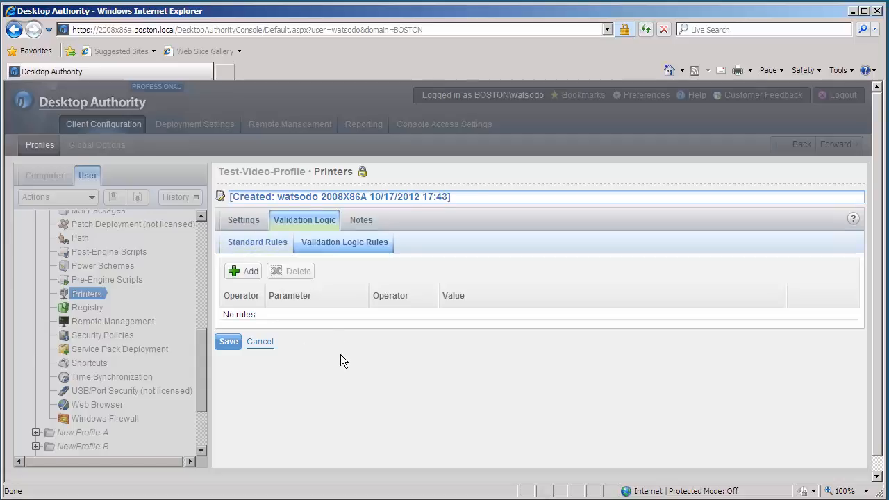
click(271, 244)
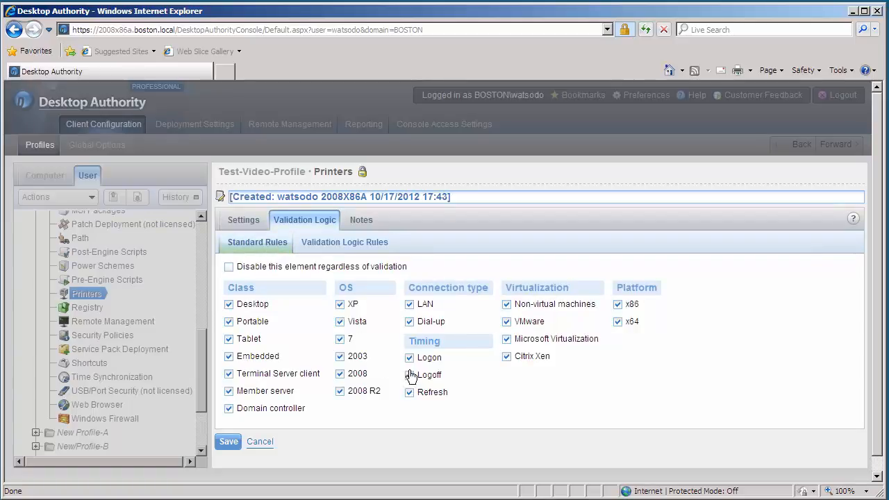
click(410, 375)
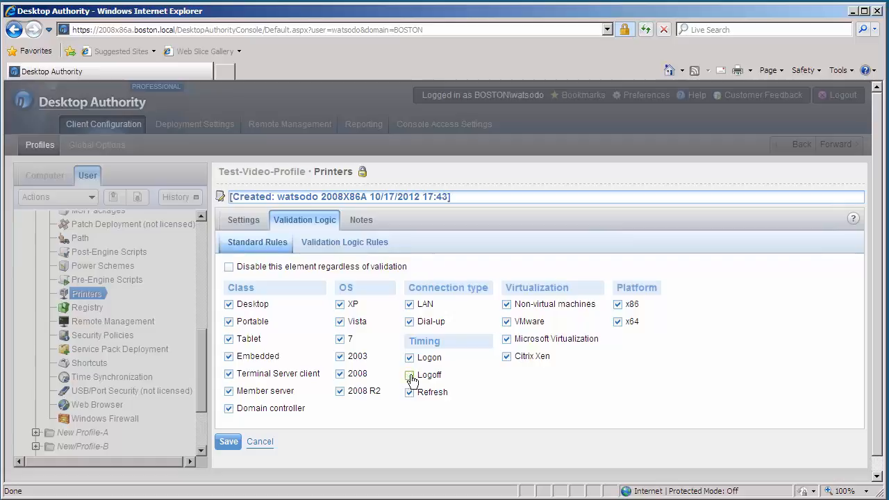
click(410, 393)
Enter the note "IP printer" for the IP printer element and save it.
click(361, 220)
click(349, 245)
text(IP print)
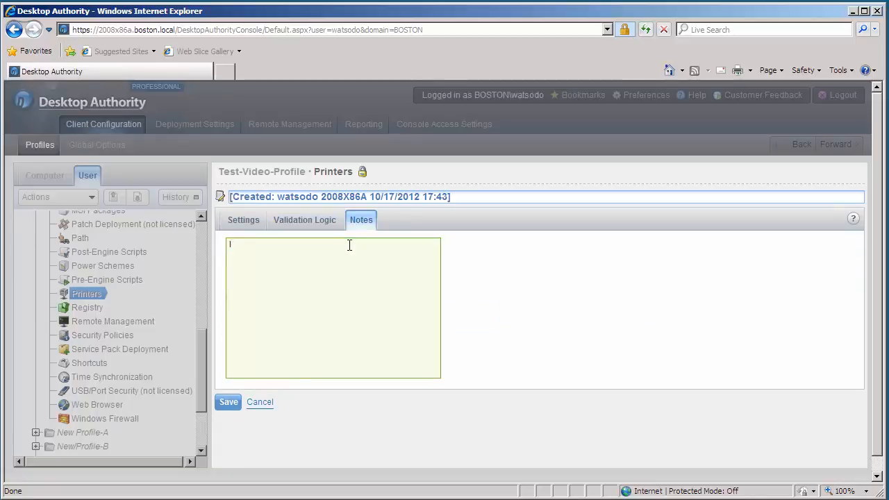
text(er)
click(216, 403)
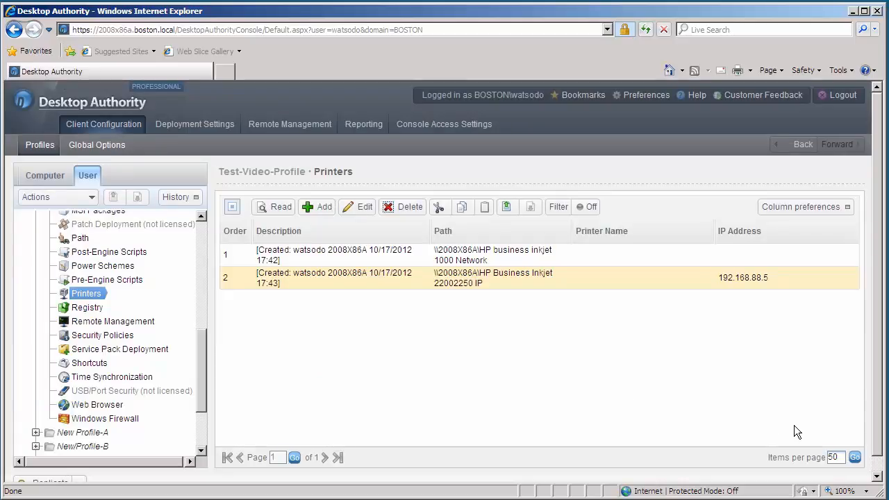
Replicate the profile changes to the domain controller, confirming the replication and dismissing its report once it completes.
scroll(882, 445, down, 1)
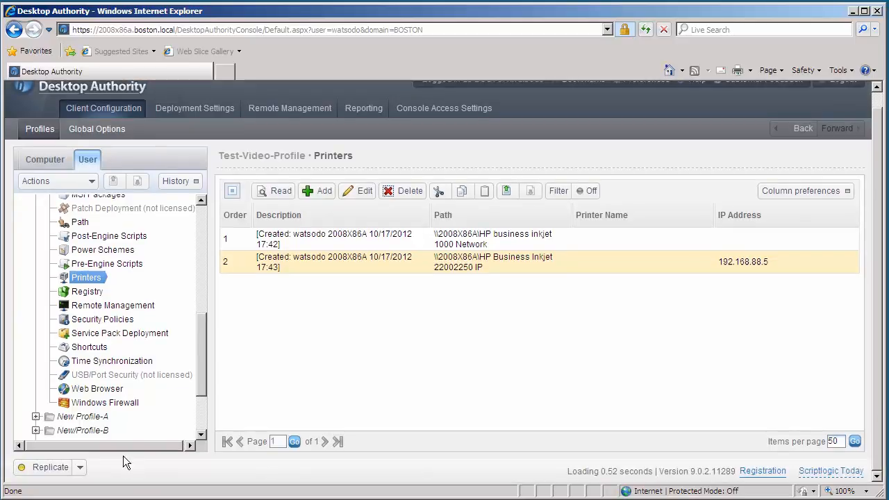
click(50, 468)
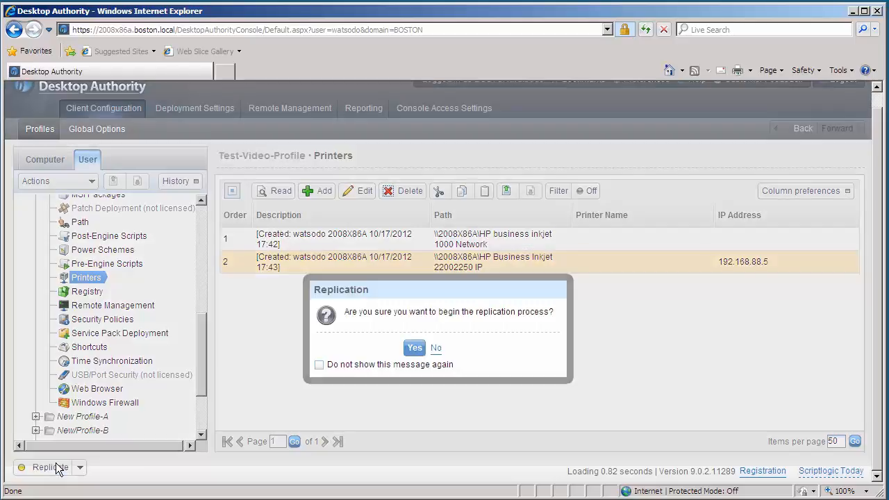
click(409, 353)
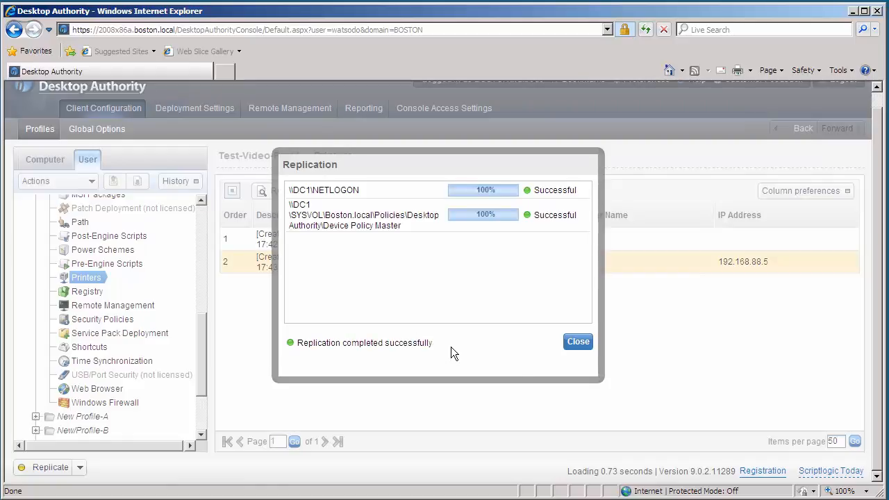
click(576, 342)
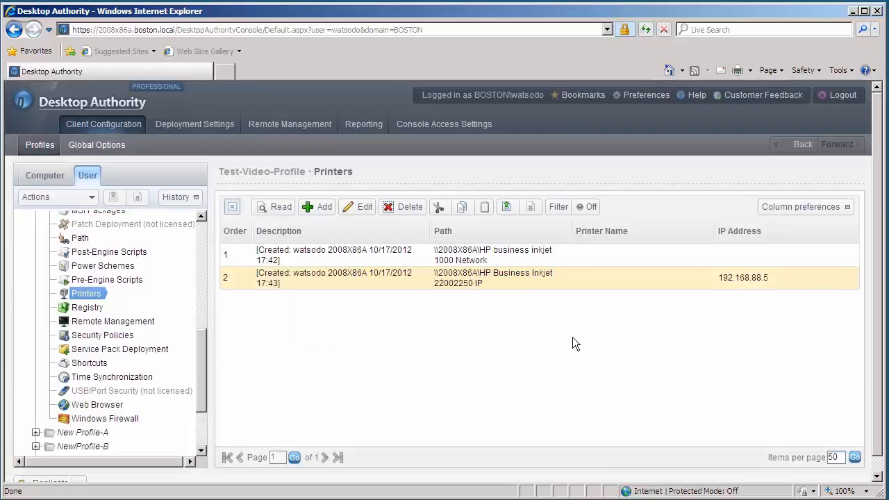